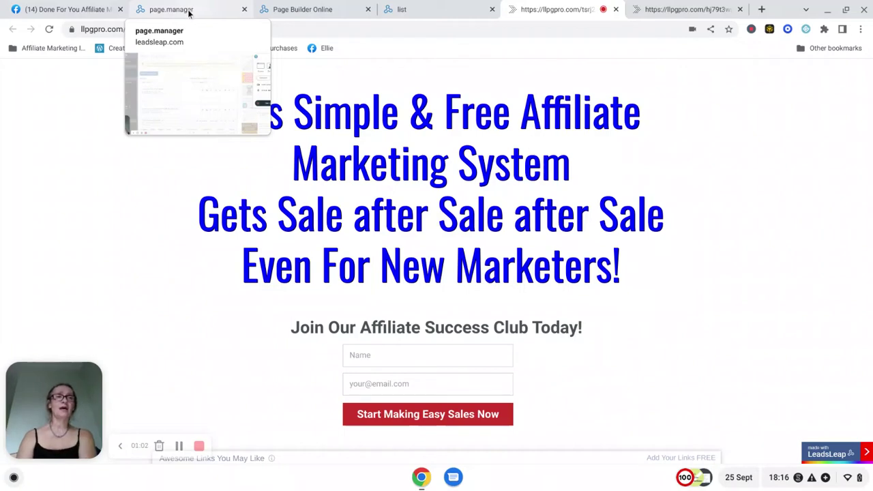
- Add a new Page Manager campaign and enter the name 'Affiliate Marketing System'
click(189, 12)
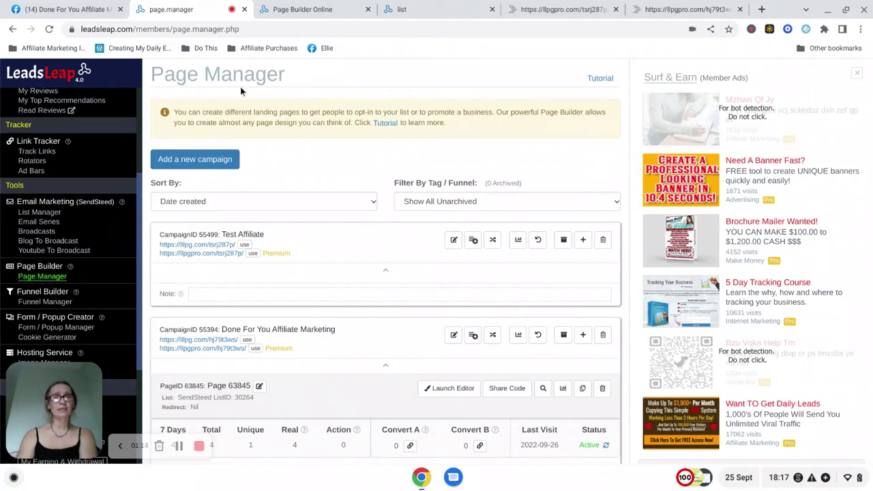
click(193, 162)
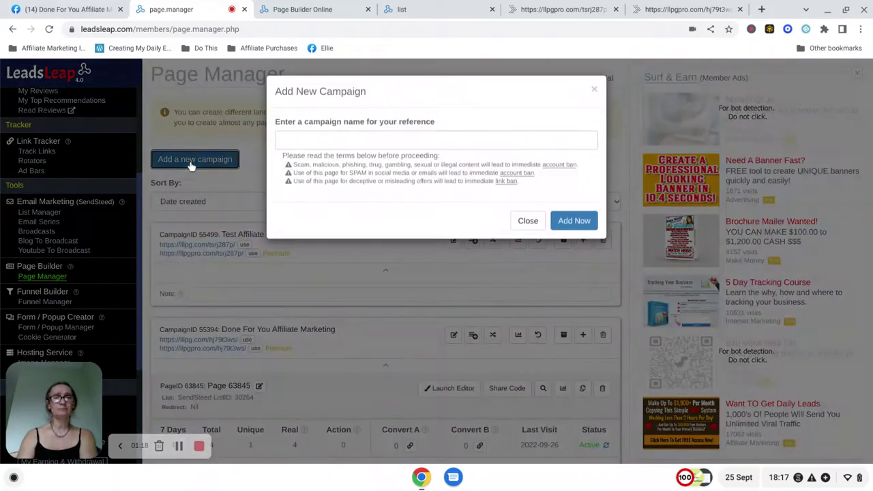
click(304, 143)
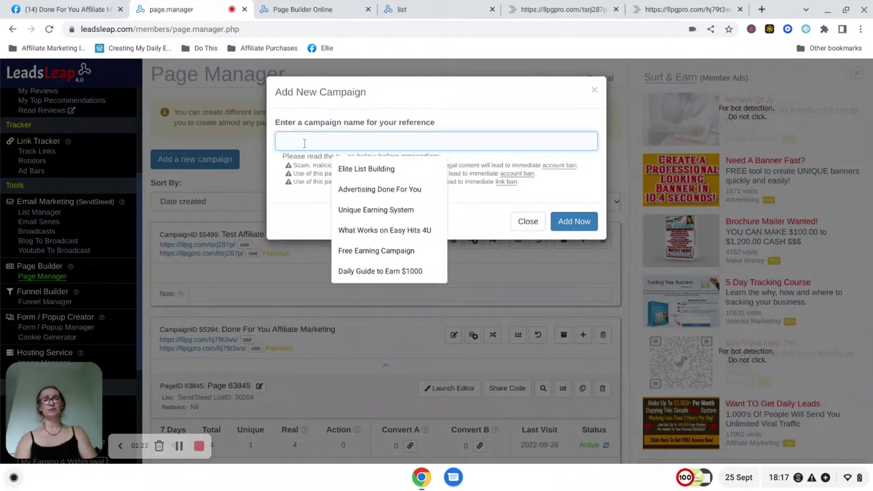
text(A)
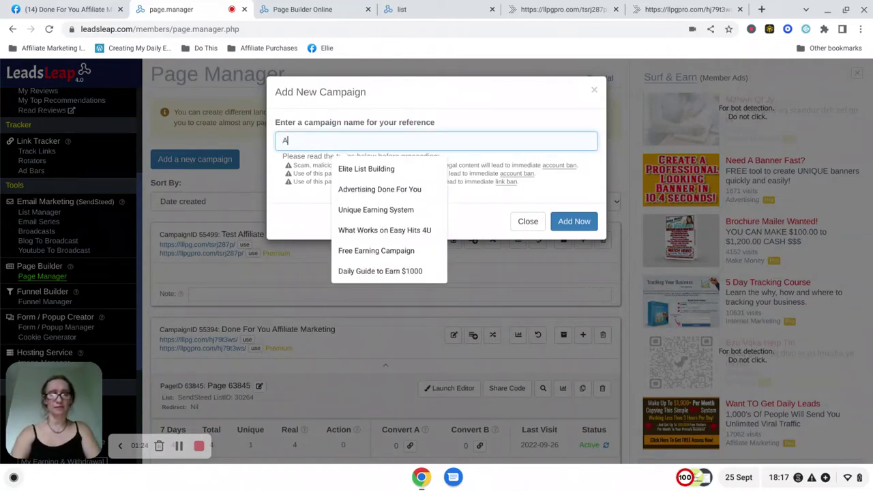
text(ffiliate )
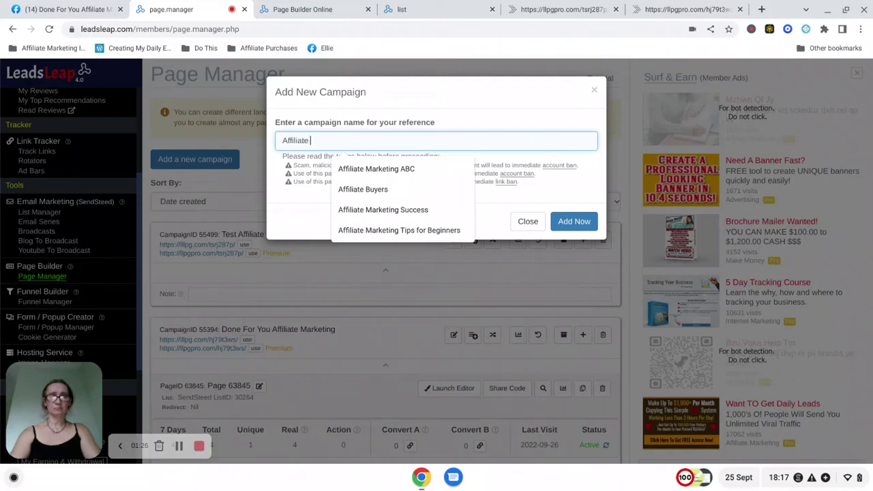
text(Maiket)
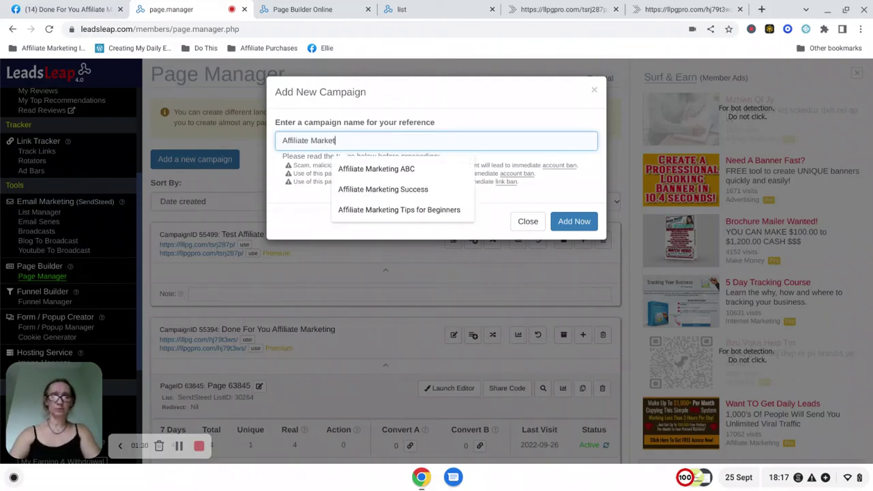
text(ing Syste)
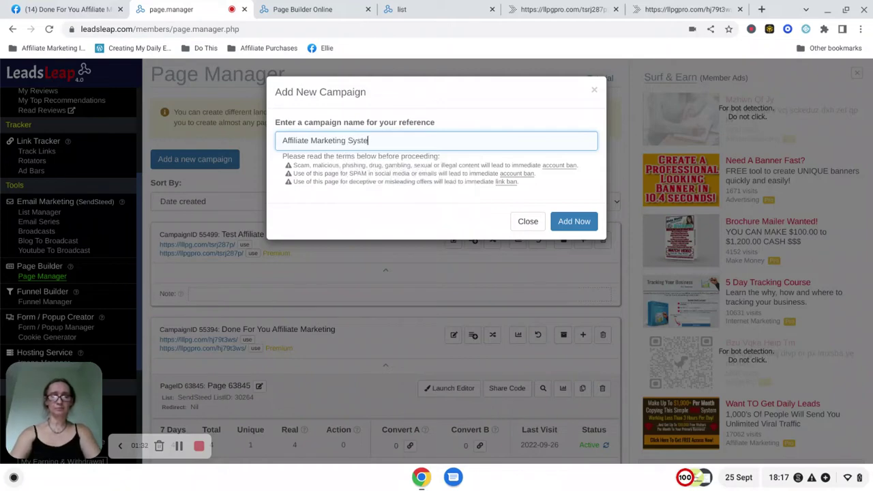
text(m)
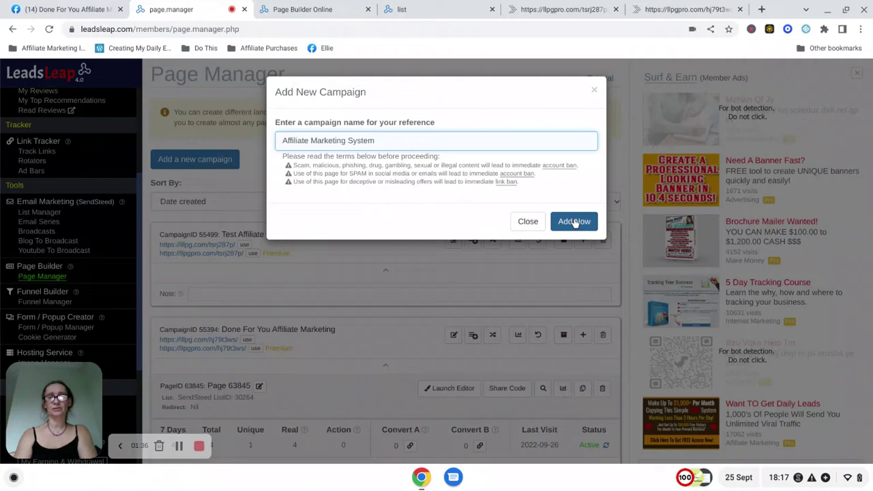
- Confirm creation of the Affiliate Marketing System campaign, then begin adding its first page
click(575, 222)
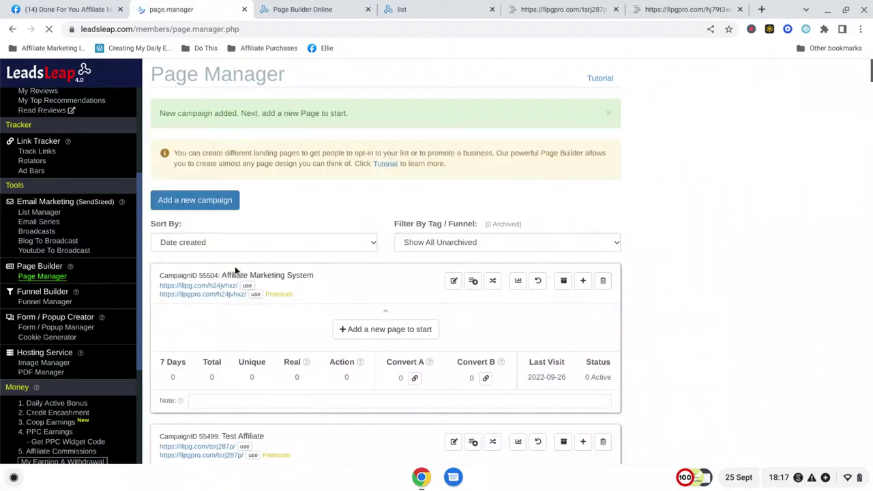
click(372, 335)
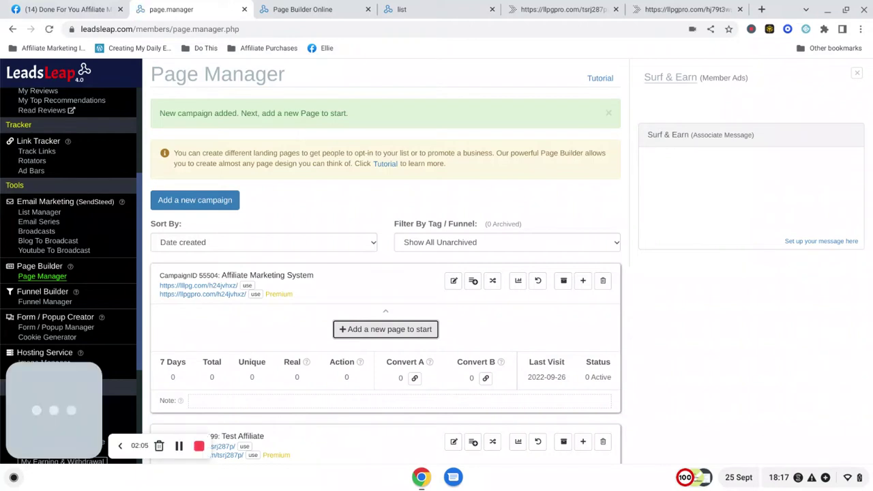
- Choose to add a first page under the Affiliate Marketing System campaign
click(388, 330)
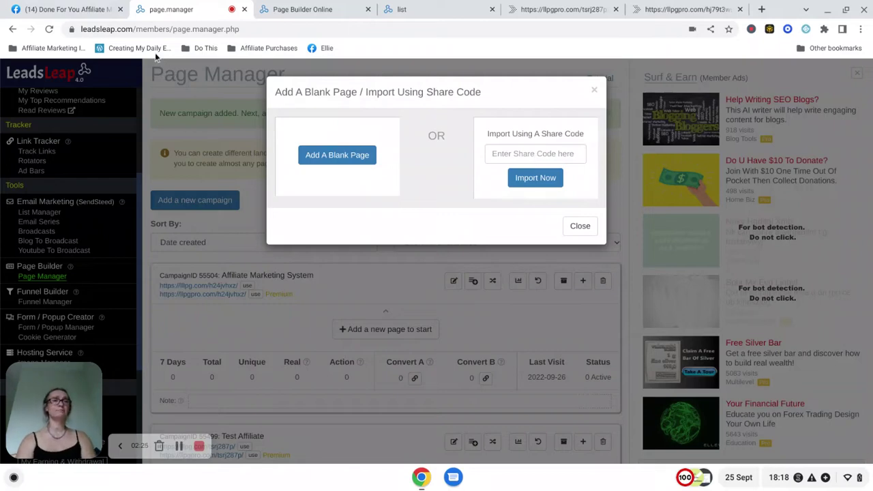
- Find the capture page share code in Step 3 of the Facebook group's Done For You post
click(75, 12)
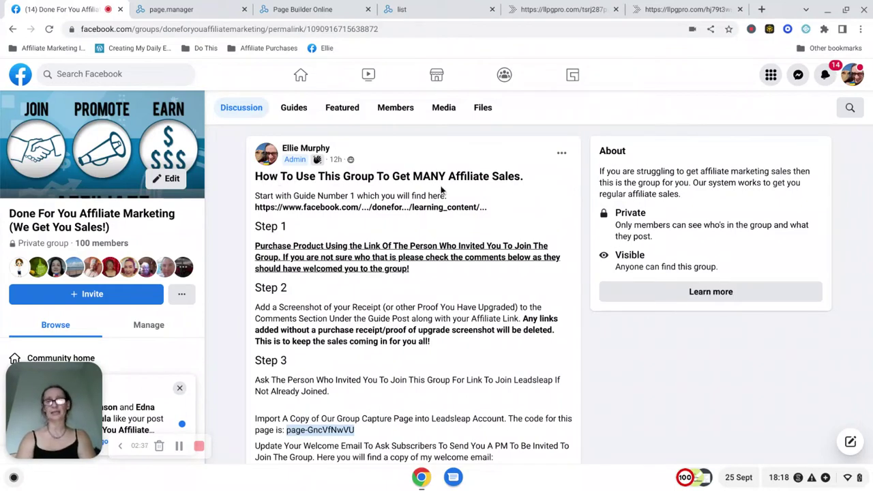
scroll(443, 191, down, 1)
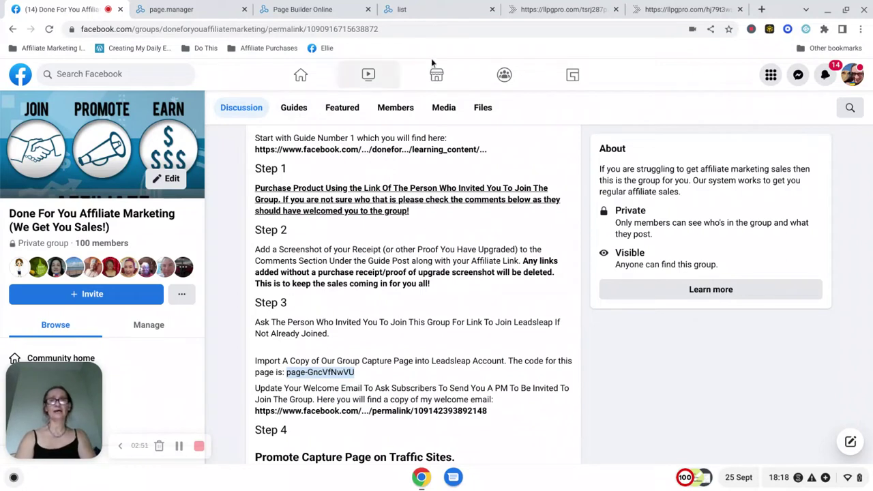
- Paste the group's capture page share code into Import Using A Share Code and import it
click(181, 9)
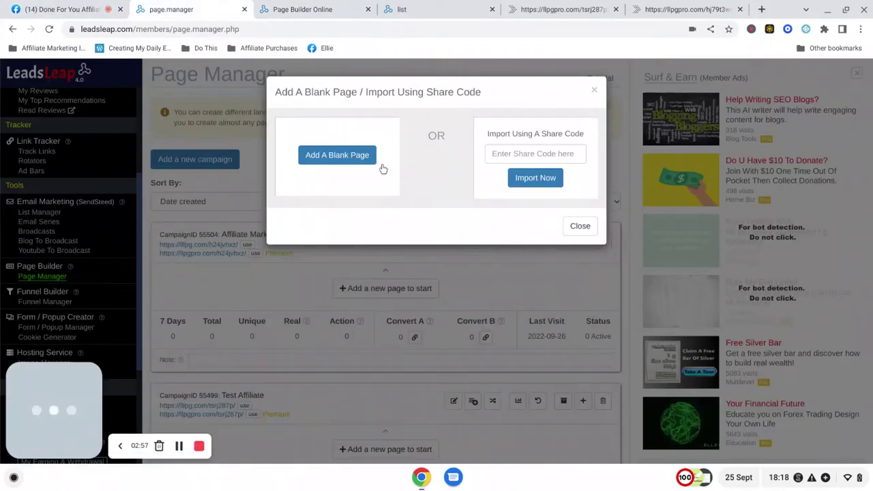
click(504, 153)
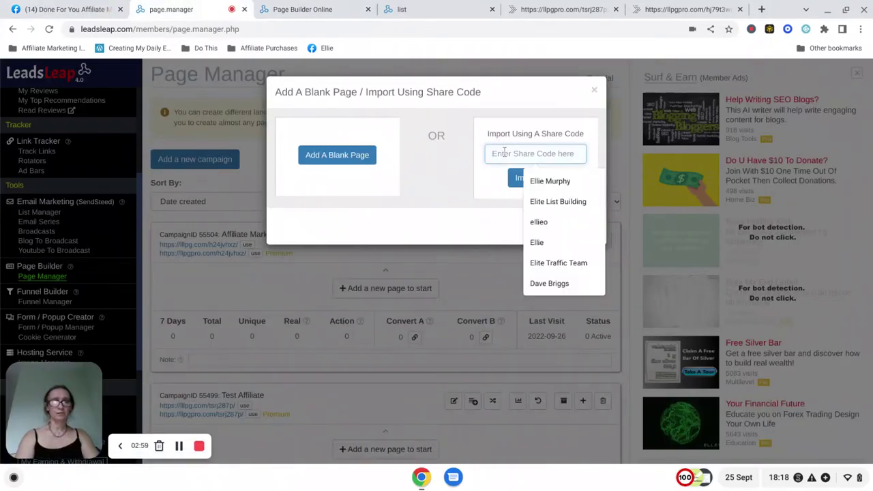
text(page-GncVfNwVU)
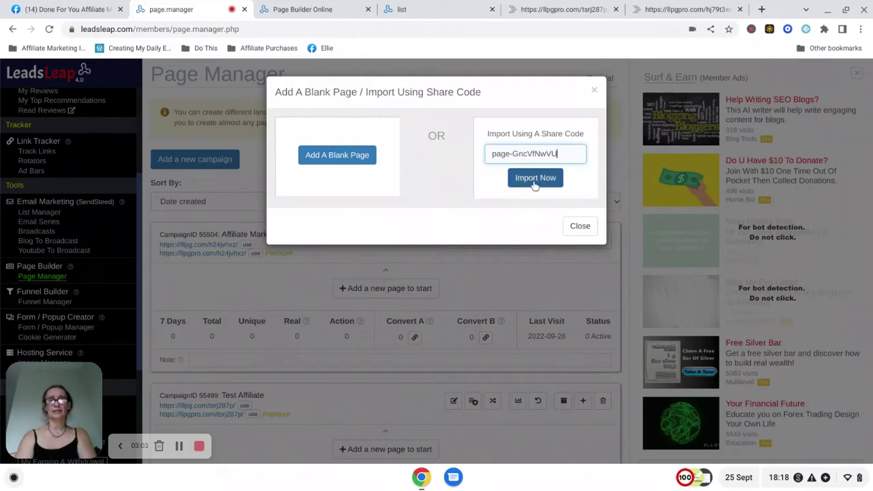
click(536, 179)
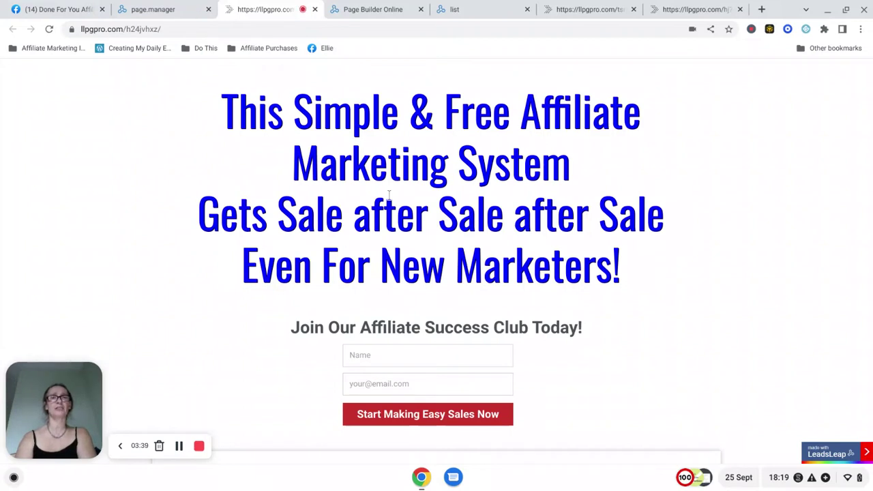
- Close the llpgpro.com preview and select the campaign's landing page link in Page Manager
click(315, 9)
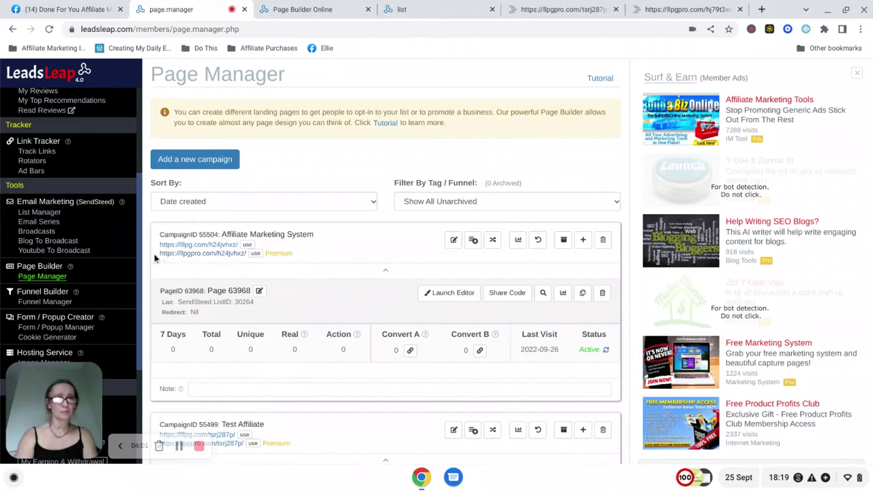
drag(156, 254, 252, 257)
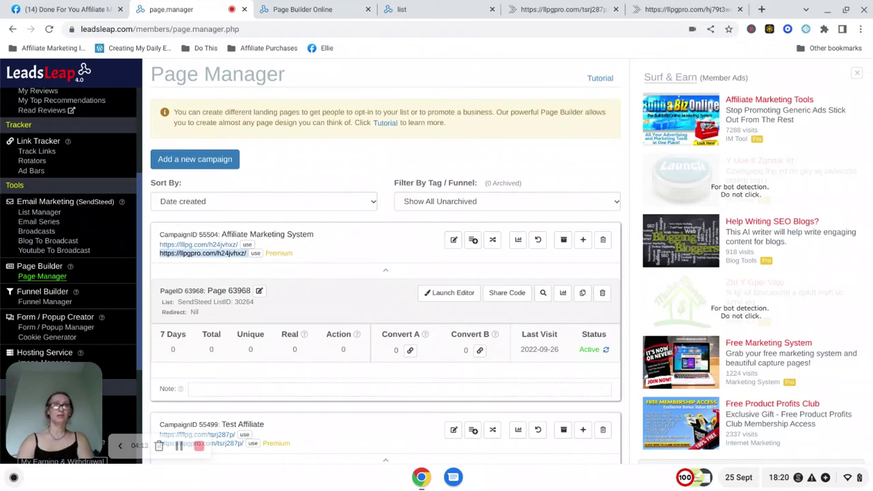
- View the Test Affiliate landing page at llpgpro.com/tsrj287p
click(568, 11)
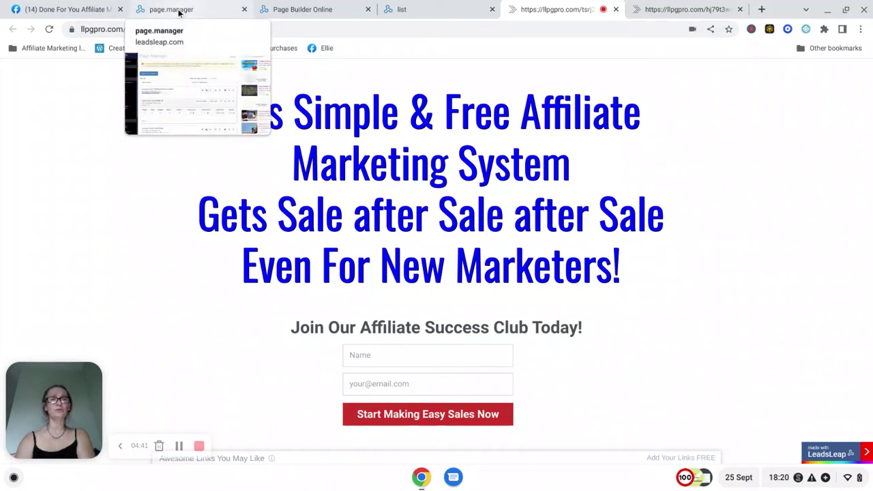
- Open SendSteed's List Manager showing Easiest Ever Affiliate Marketing Success (ID 30264)
click(178, 11)
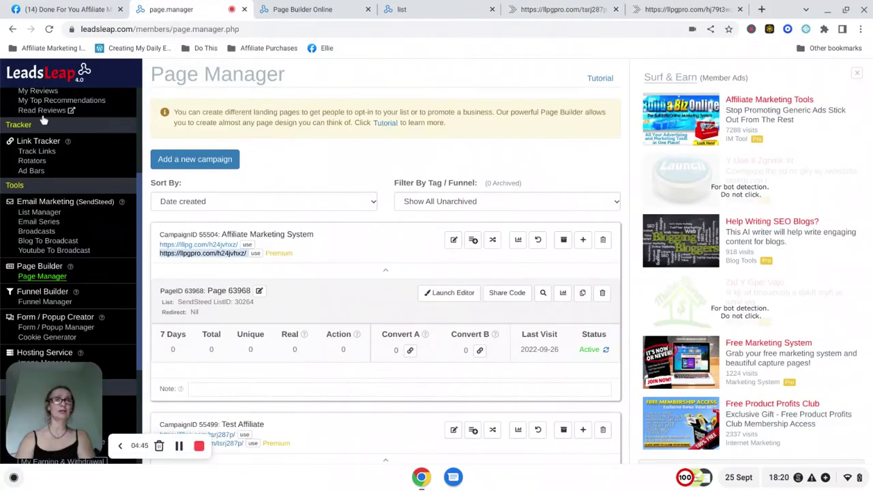
click(39, 215)
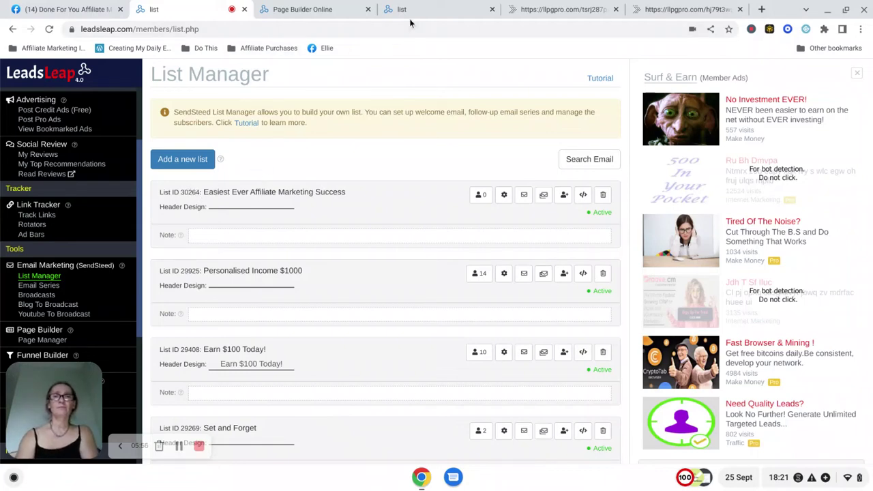
- Close the old Test Affiliate Page Builder tab and go back to Page Manager
click(338, 15)
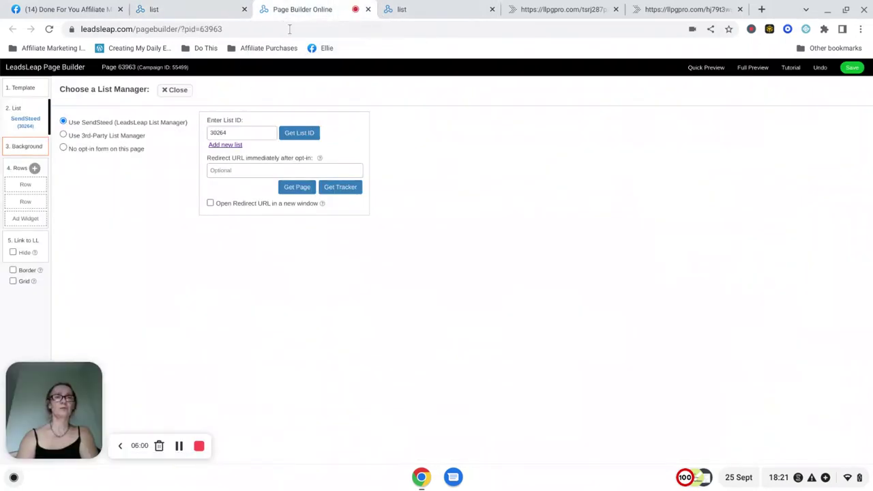
click(367, 10)
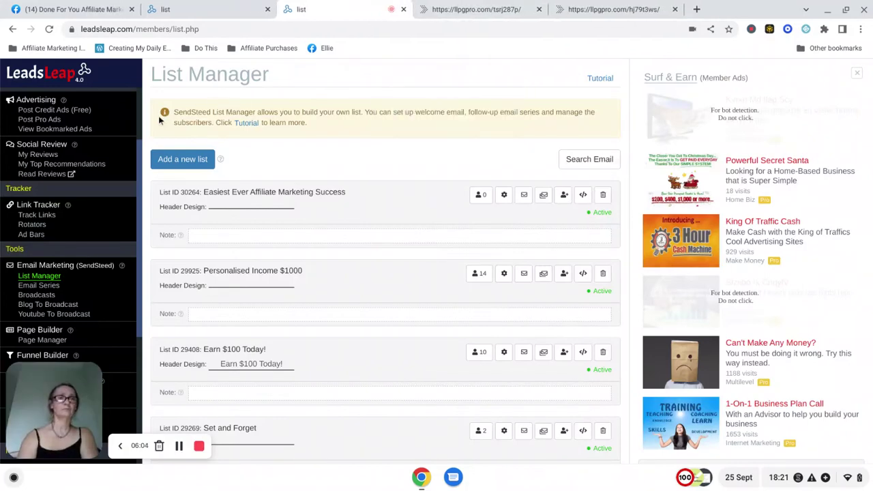
click(38, 343)
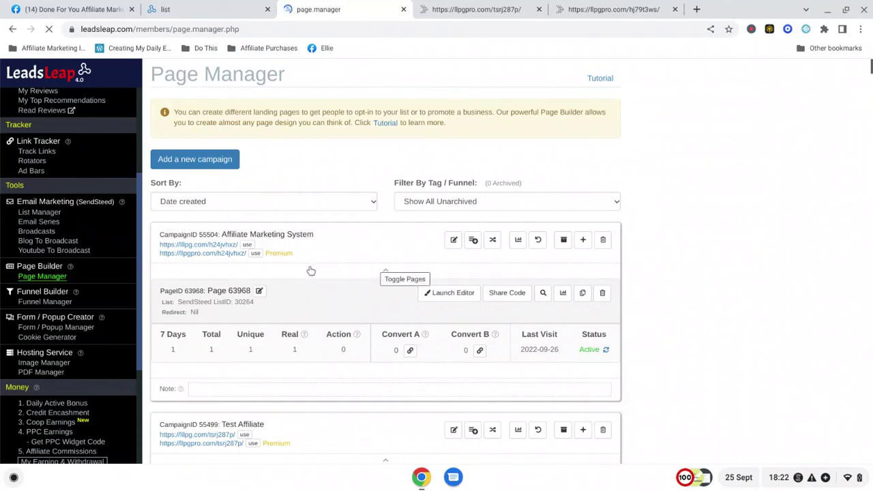
- Open Page 63968 in the editor and set its list to SendSteed ID 30264
click(454, 298)
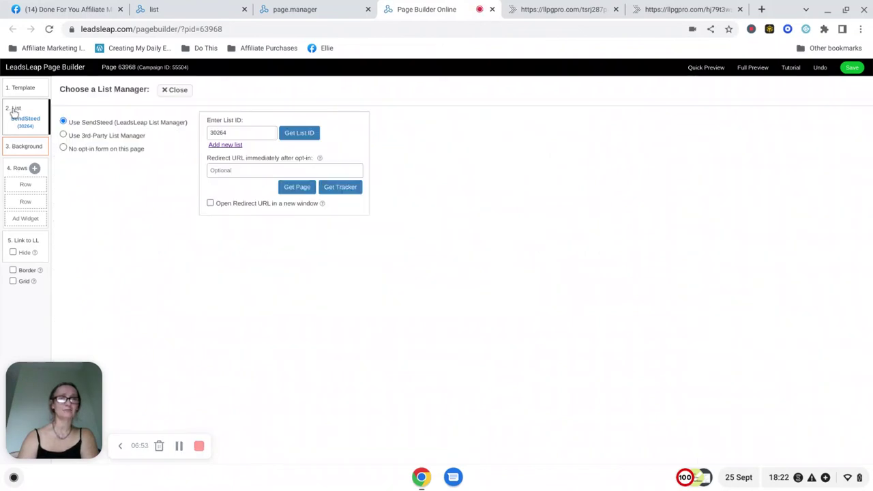
click(16, 111)
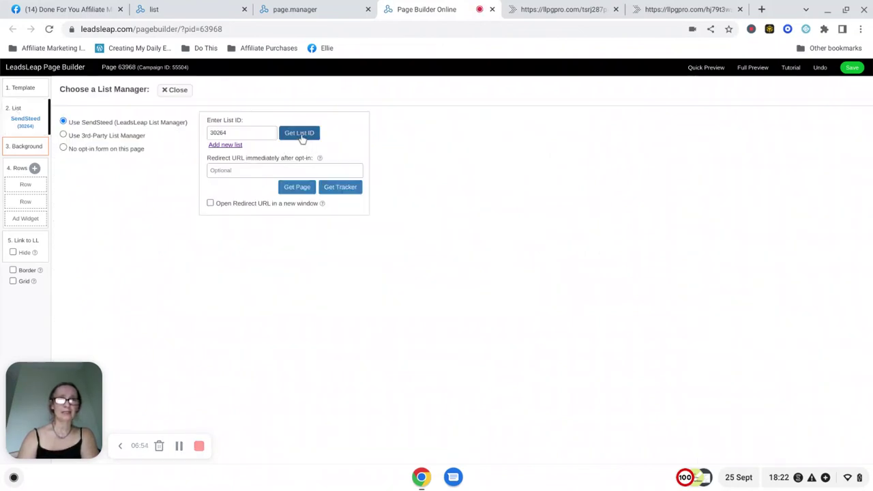
click(299, 133)
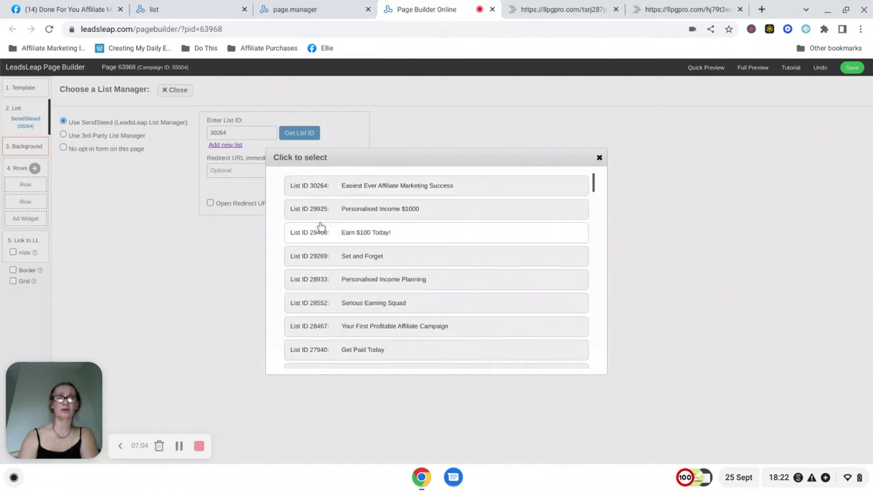
click(313, 189)
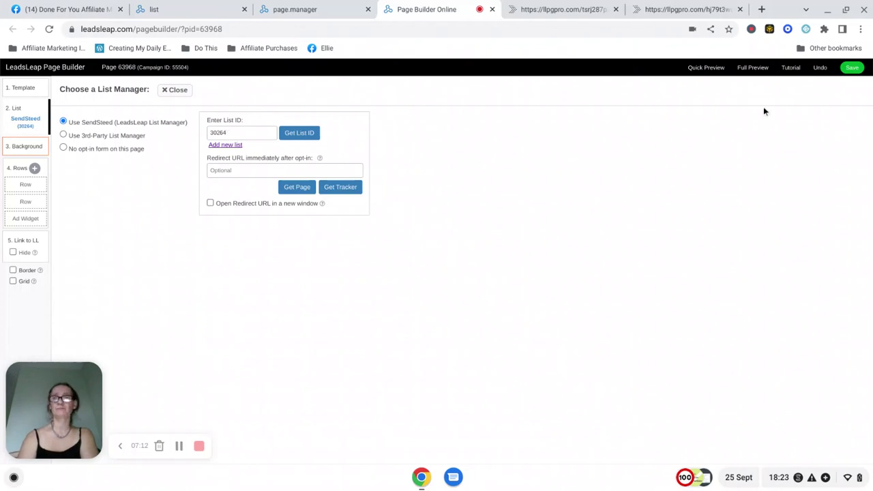
- Save page 63968 with SendSteed list 30264 and acknowledge the Work saved confirmation
click(853, 69)
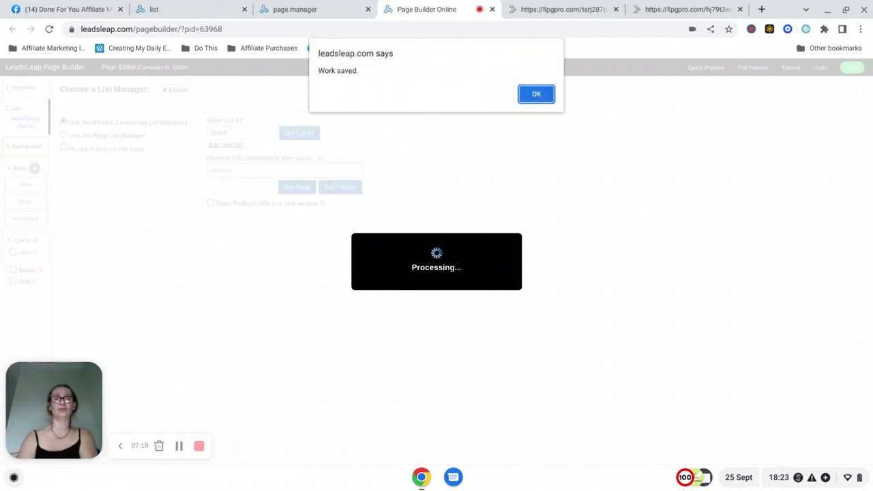
click(536, 95)
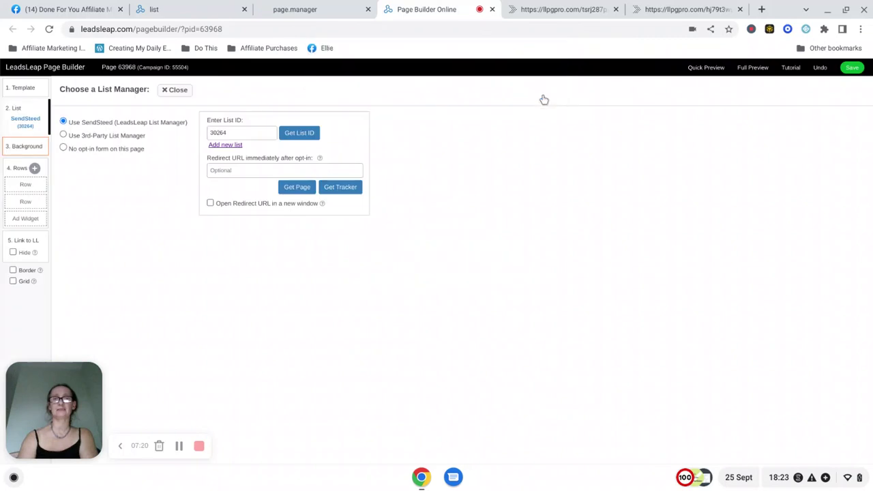